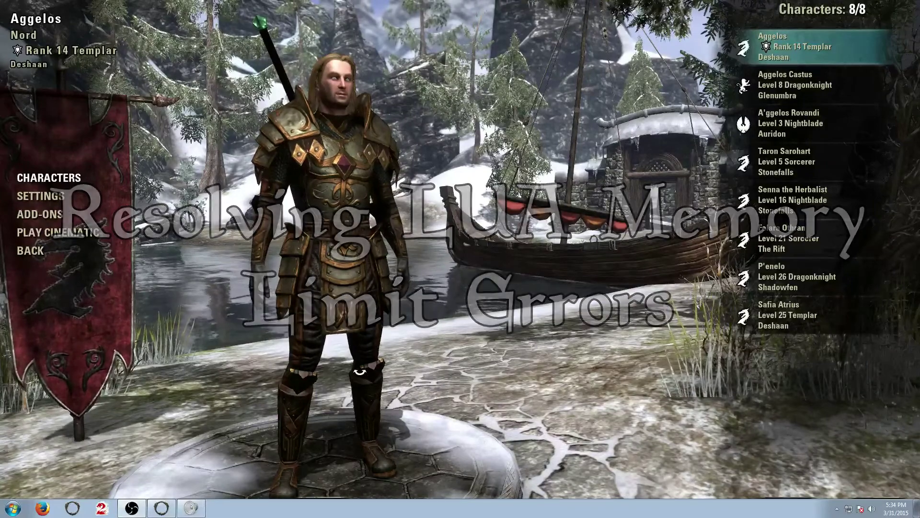
Step: Focus the game window and log in with the Rank 14 Templar character
left_click(374, 356)
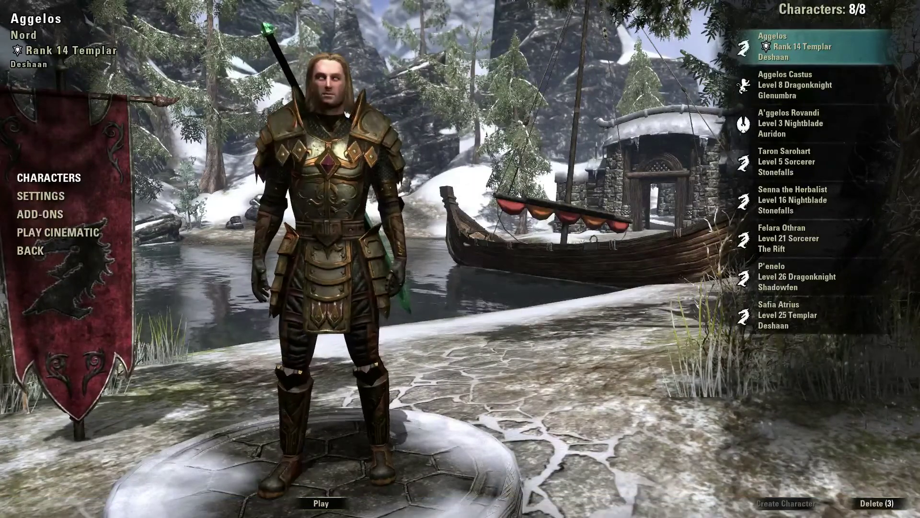
left_click(320, 504)
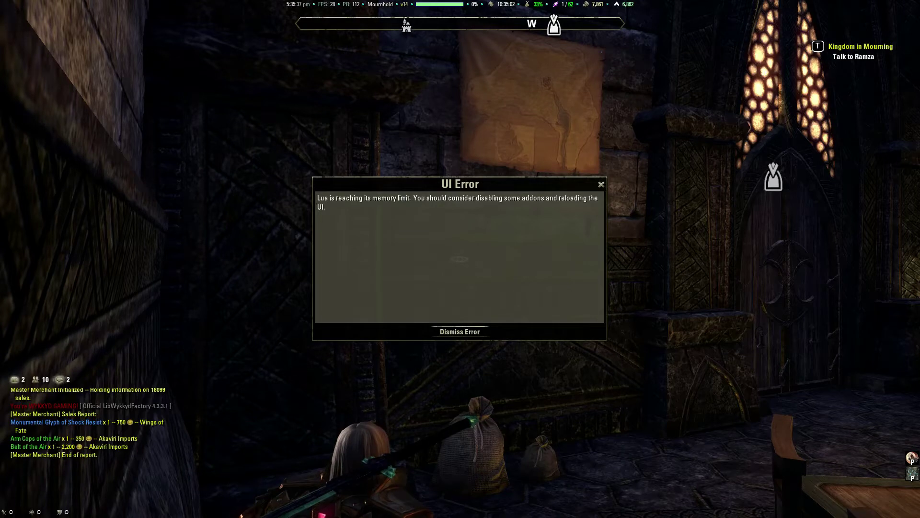
Step: Put the character into stealth and bring up the Windows Start menu over the game
key("ctrl")
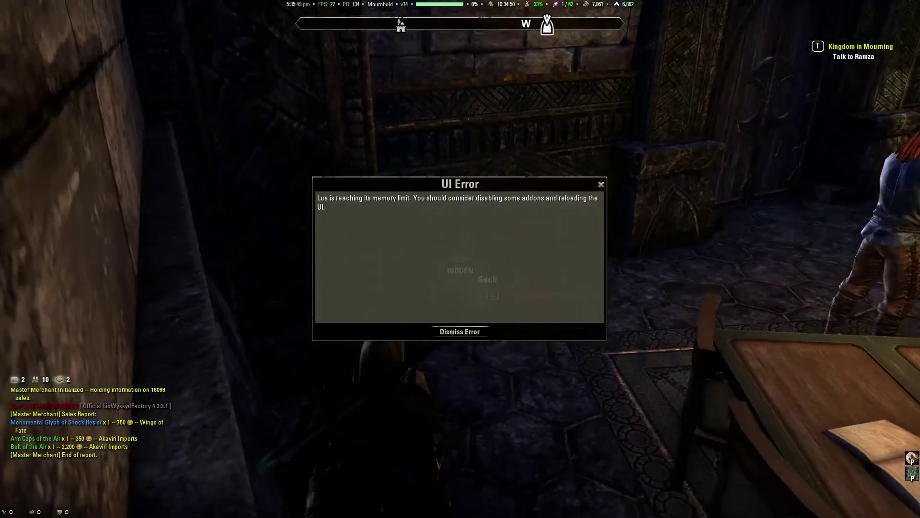
key("super")
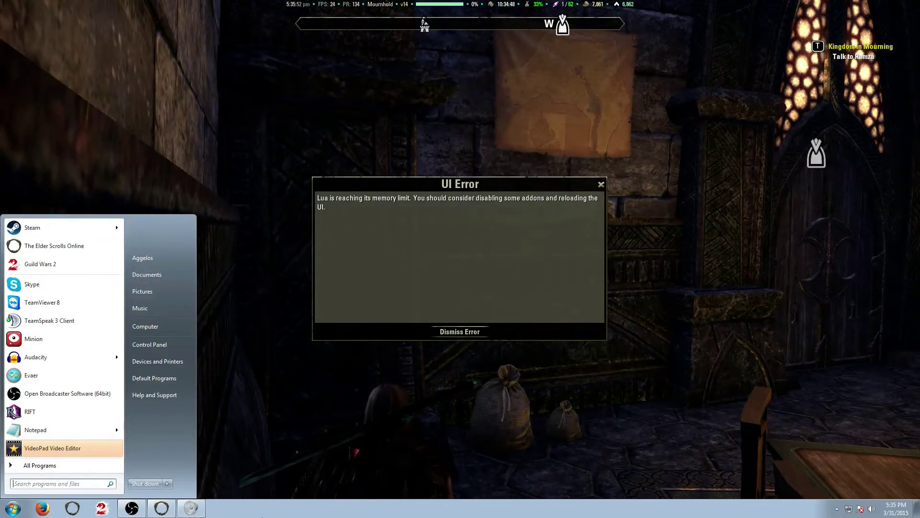
Step: Browse from Documents into the Elder Scrolls Online folder and open its live folder
left_click(162, 280)
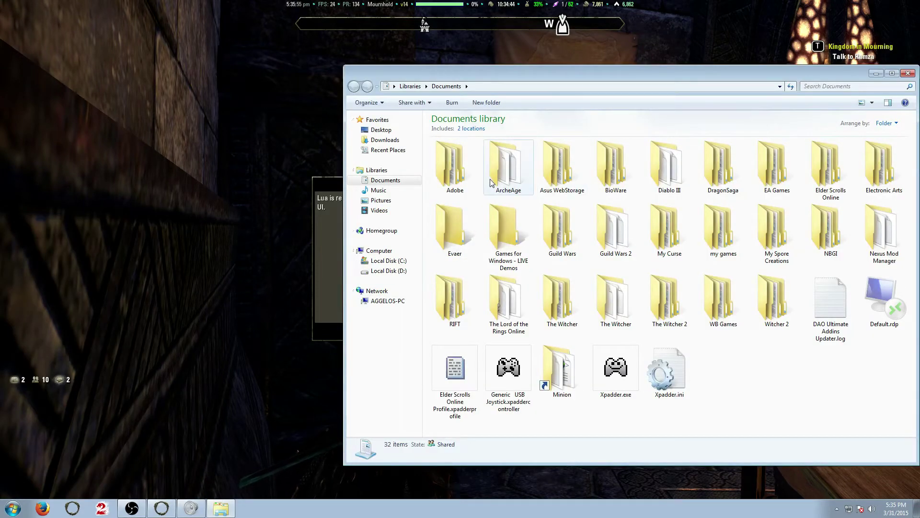
left_click(887, 181)
left_click(831, 158)
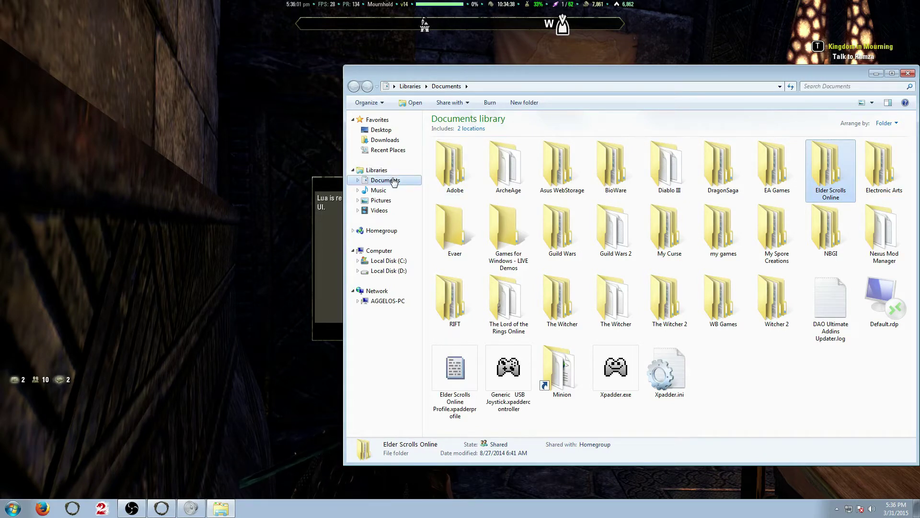
double_click(834, 168)
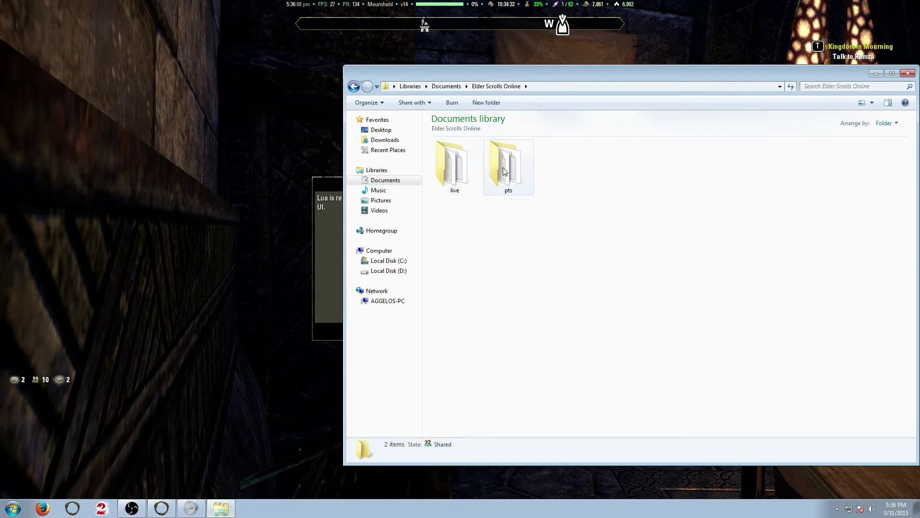
double_click(459, 172)
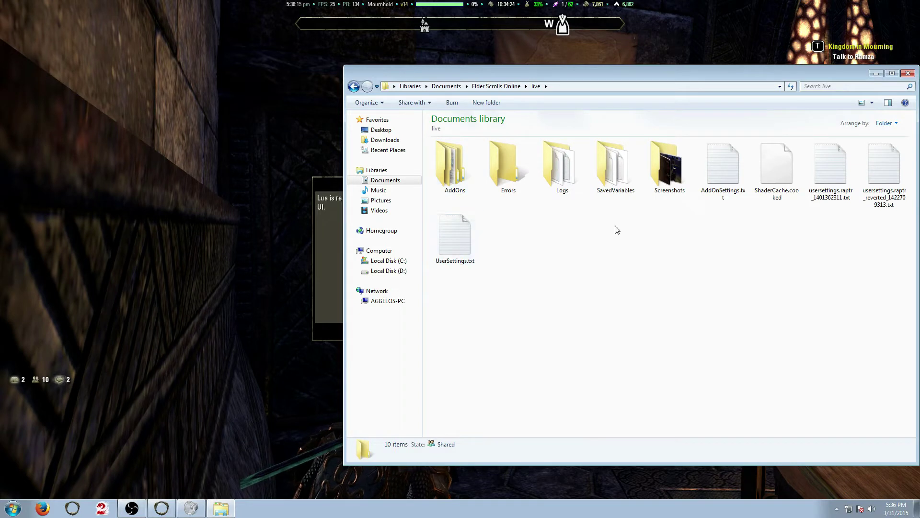
Step: Select UserSettings.txt in the live folder, then switch back to the running game
left_click(460, 248)
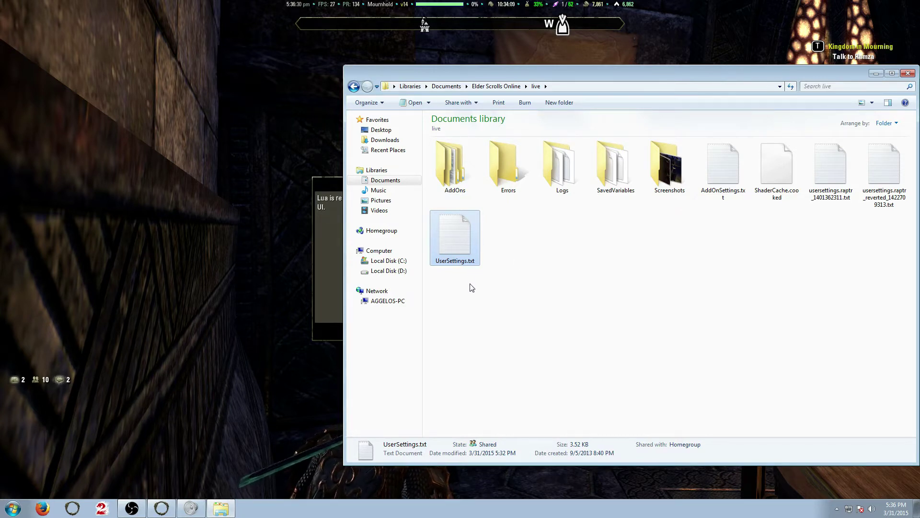
left_click(334, 190)
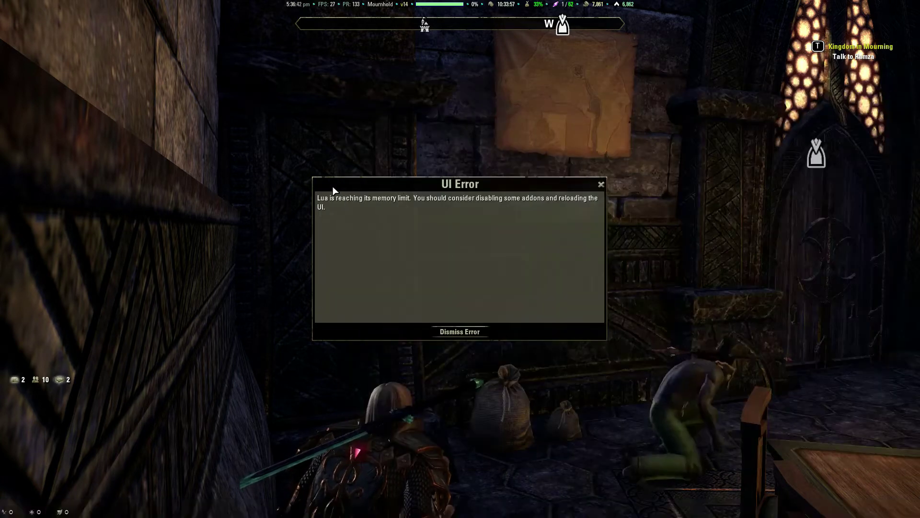
Step: Dismiss the Lua memory-limit UI Error and quit The Elder Scrolls Online from the game menu
key("i")
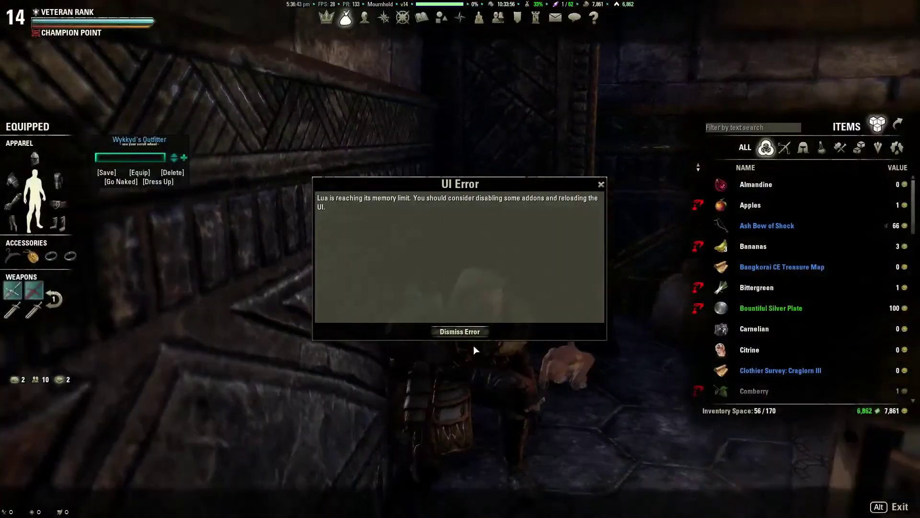
left_click(461, 333)
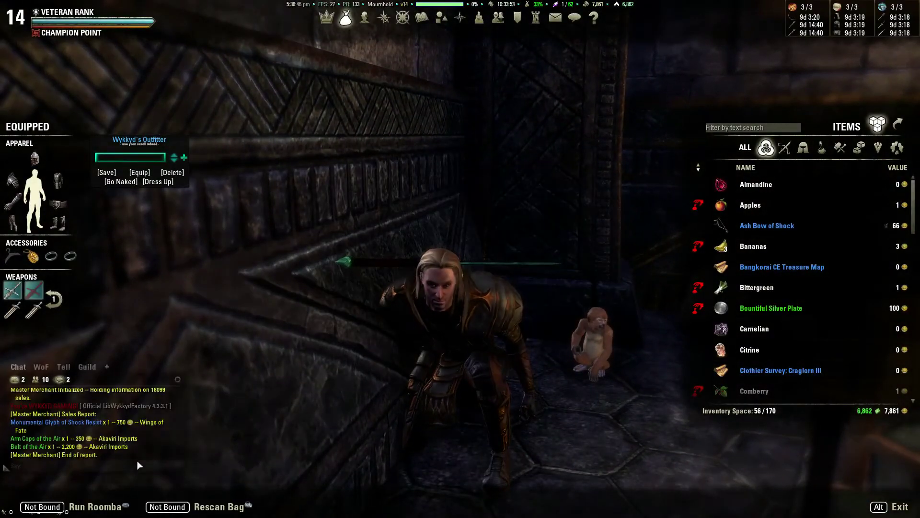
key("Escape")
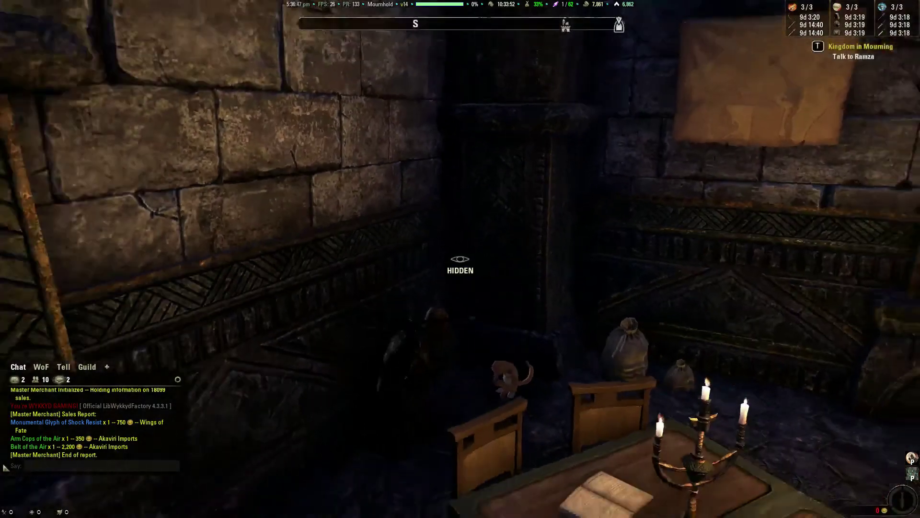
key("Escape")
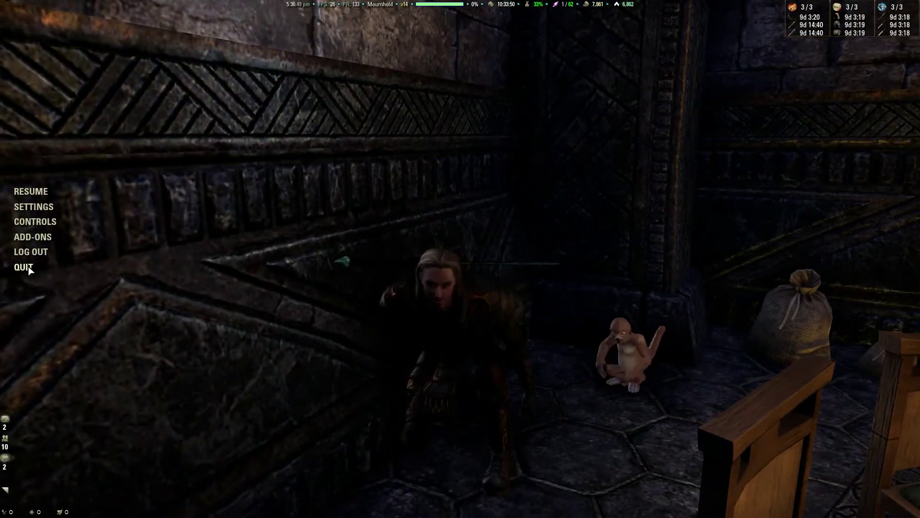
left_click(25, 267)
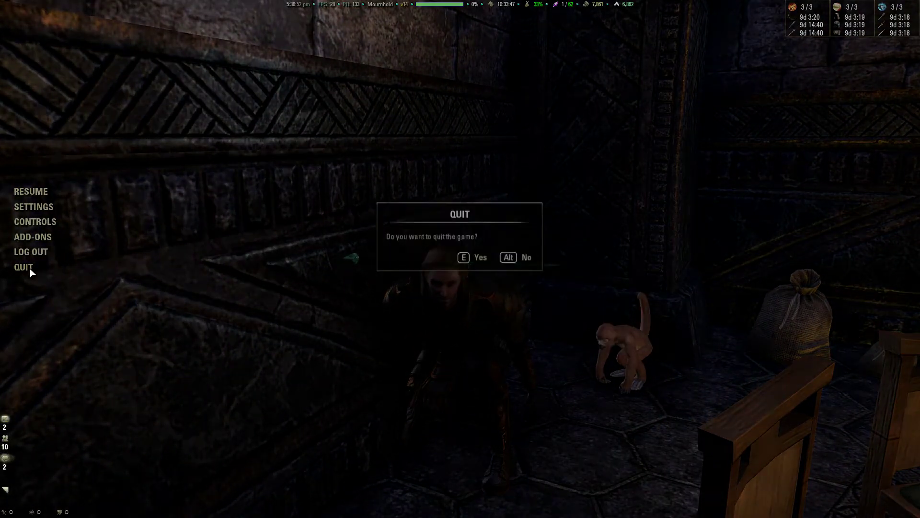
left_click(474, 264)
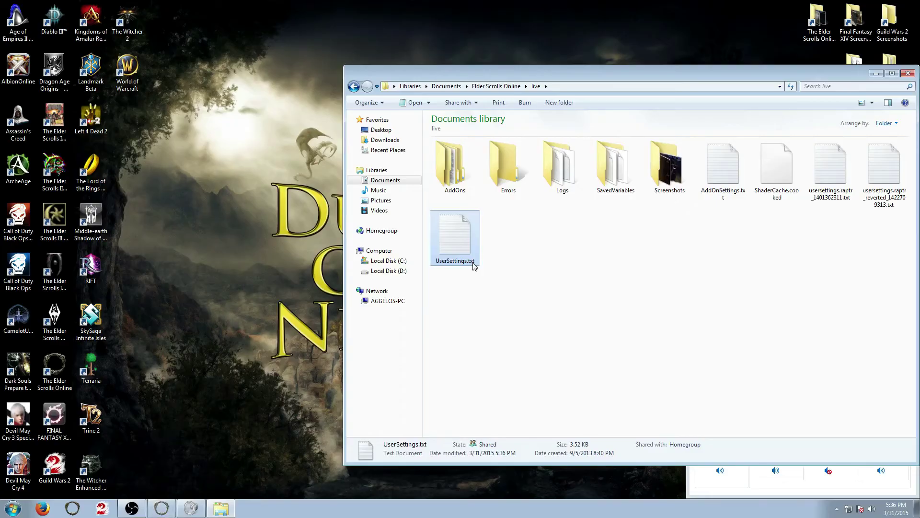
Step: Open UserSettings.txt in Notepad and move the Find dialog out of the way
double_click(461, 248)
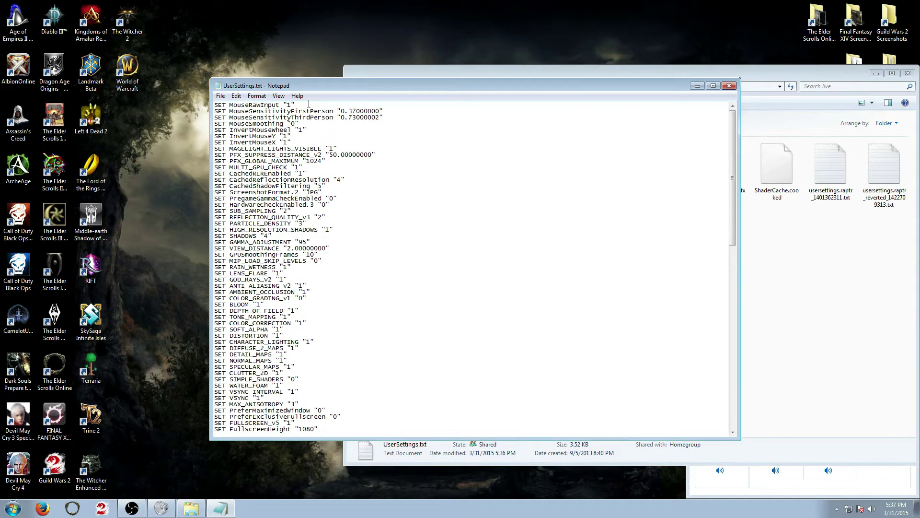
key("ctrl+f")
left_click_drag(349, 165, 568, 151)
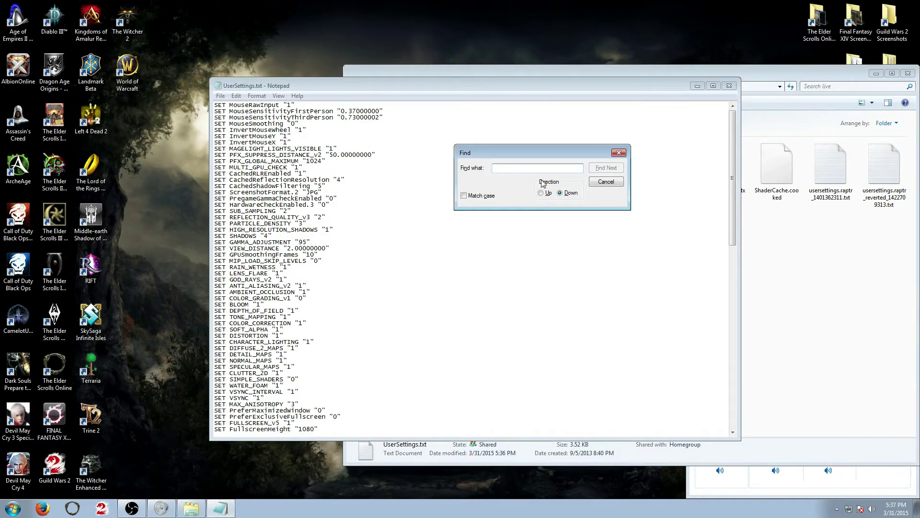
Step: Search for 'Lua' to reach the LuaMemoryLimitMB line and erase its 64 value
type("Lua")
key("Return")
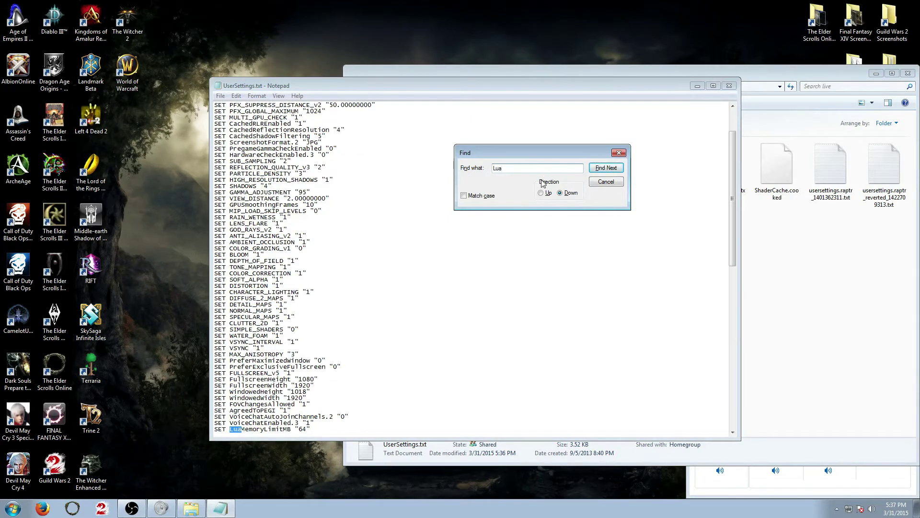
left_click(271, 428)
scroll(273, 426, "down", 1)
left_click_drag(311, 410, 214, 411)
scroll(354, 413, "down", 1)
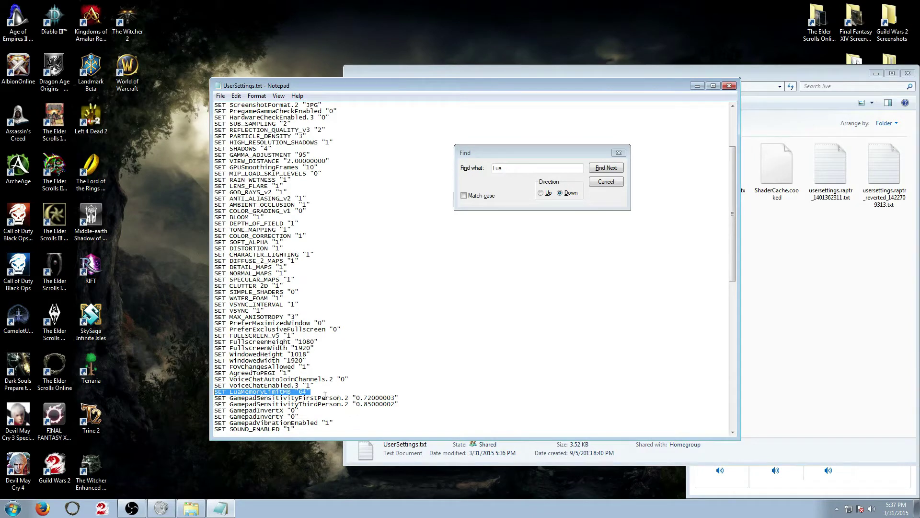
left_click(332, 395)
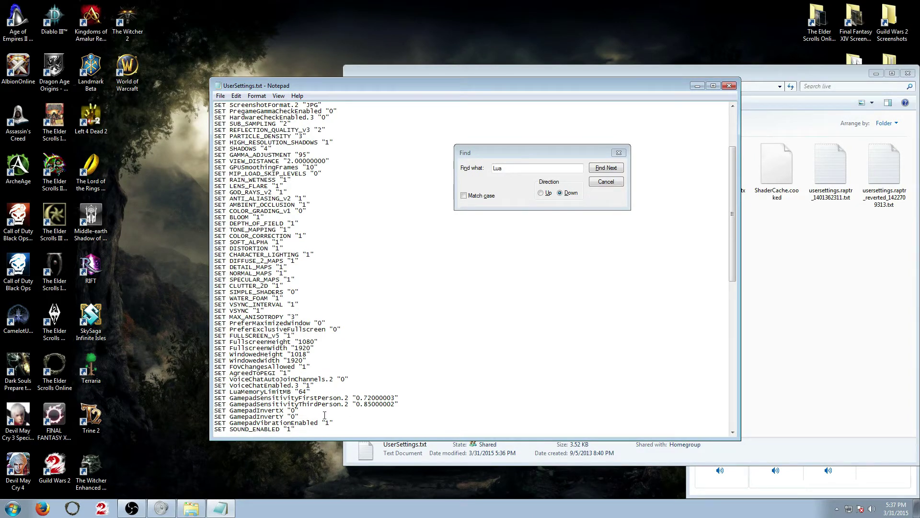
key("BackSpace")
key("BackSpace")
key("BackSpace")
Step: Enter 128 as the LuaMemoryLimitMB value and close the Find dialog
type("12")
left_click(315, 394)
left_click(606, 181)
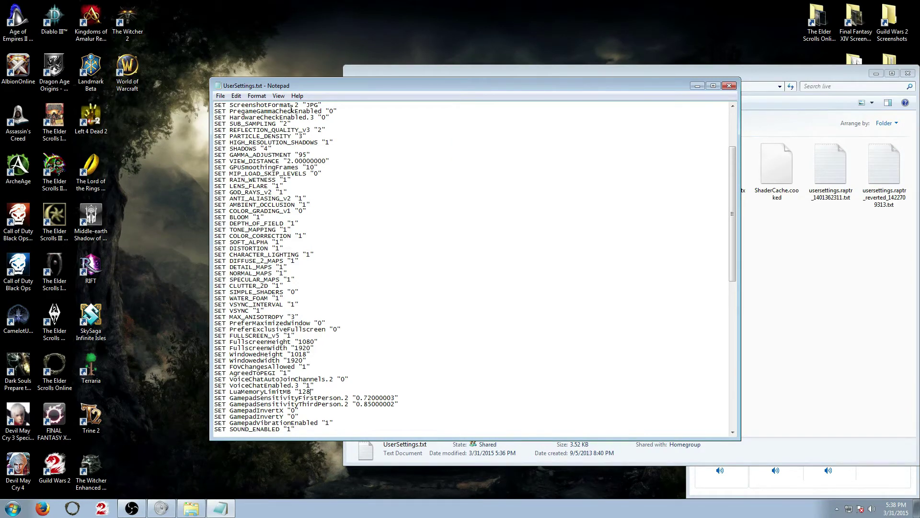
Step: Save UserSettings.txt via File > Save and close Notepad
left_click(220, 96)
left_click(246, 128)
left_click(729, 85)
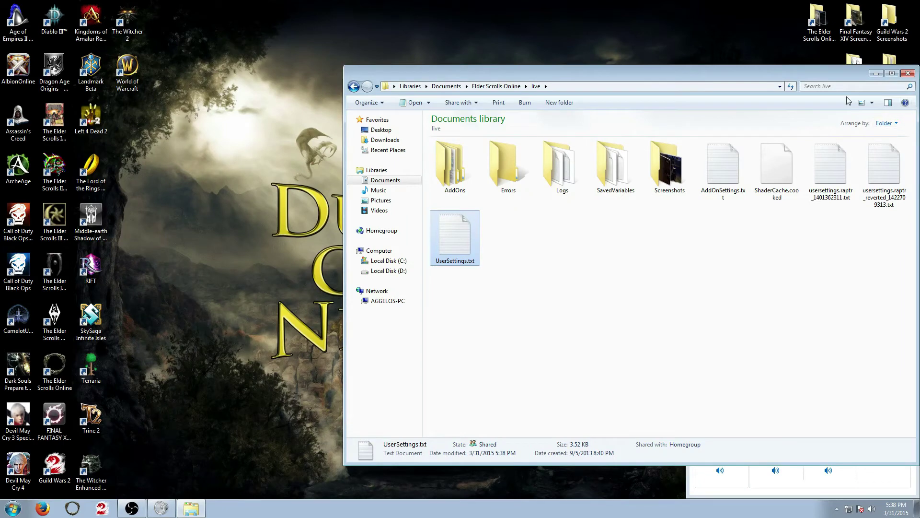
Step: Reopen UserSettings.txt and search for 'lua' to check the LuaMemoryLimitMB line
double_click(461, 240)
scroll(383, 329, "down", 20)
scroll(383, 329, "down", 2)
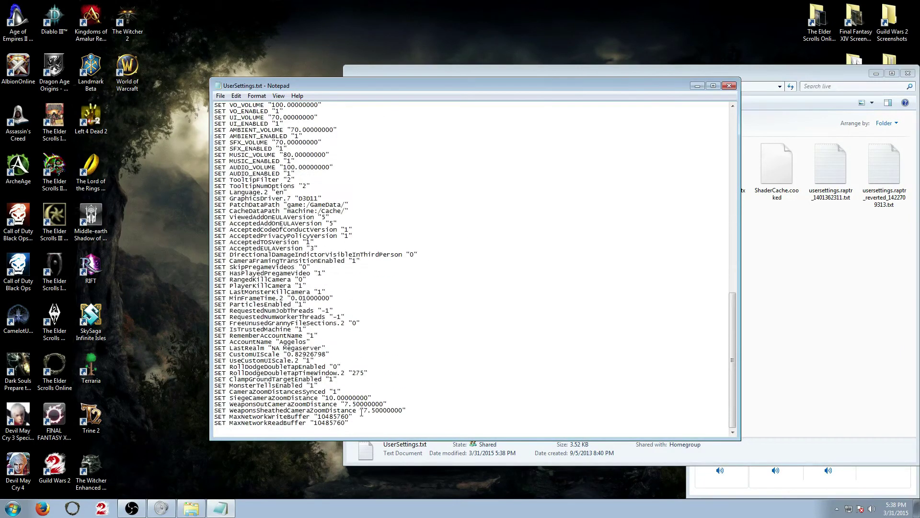
scroll(375, 359, "up", 1)
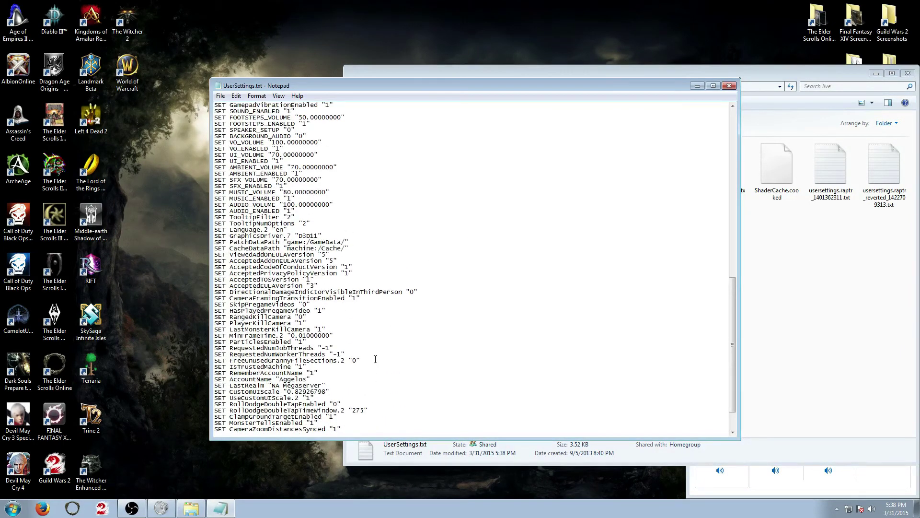
key("ctrl+f")
type("lua")
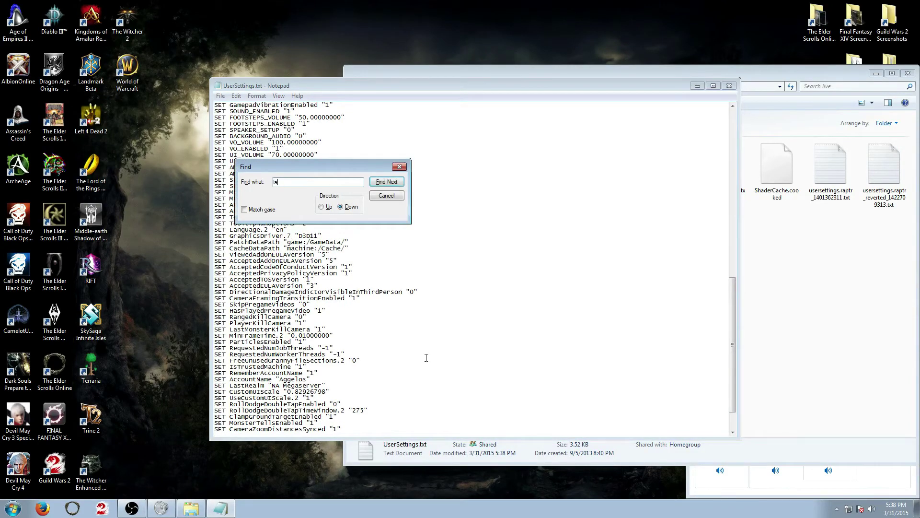
key("Return")
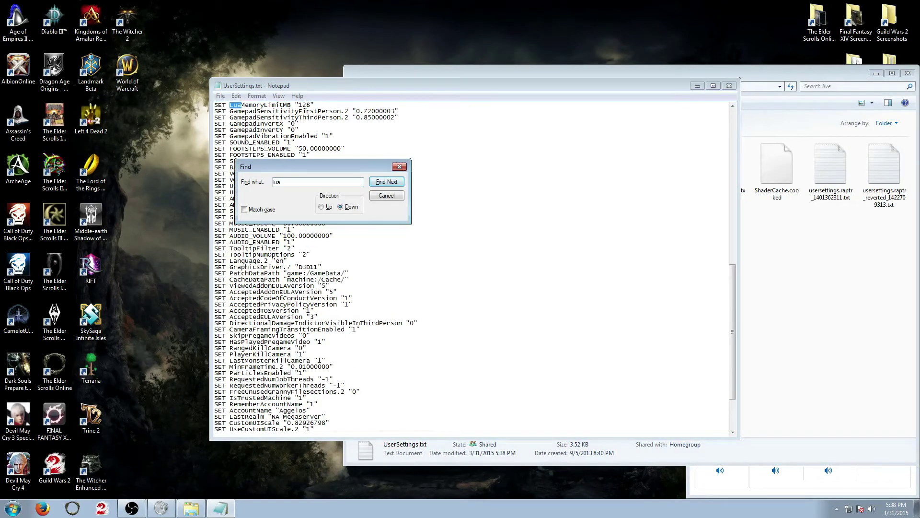